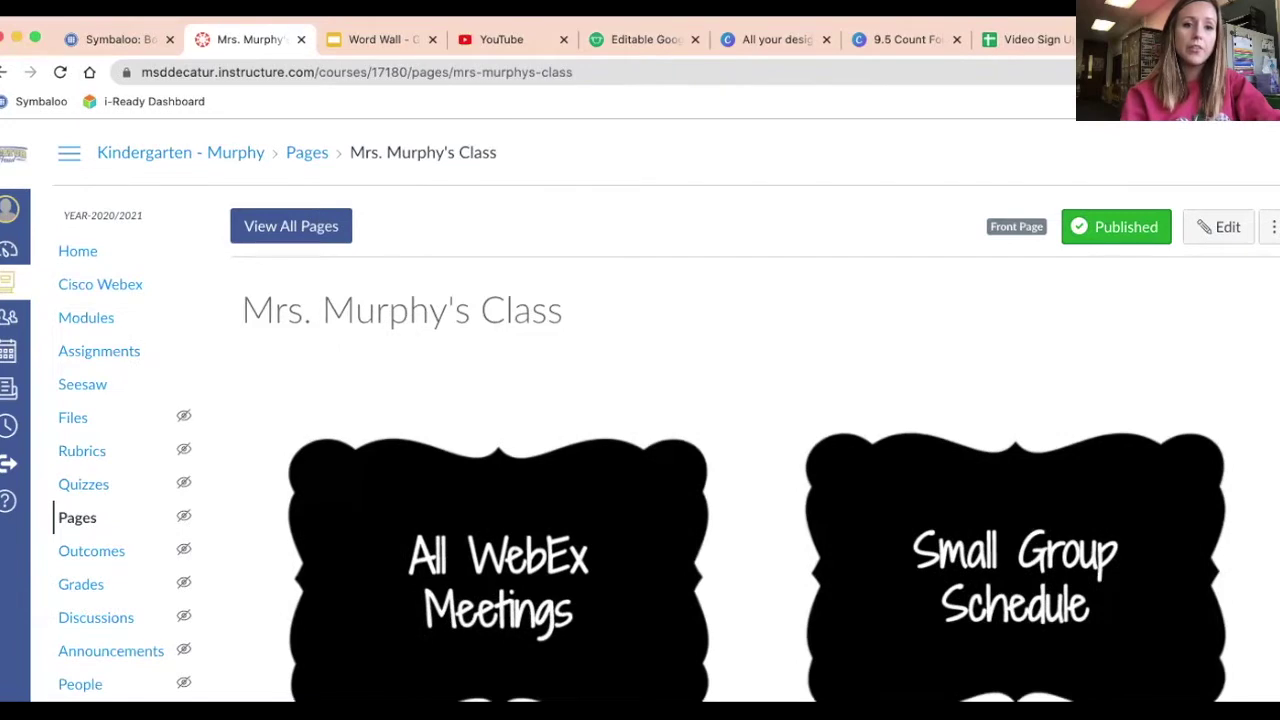
Switch to the Word Wall presentation and close its Publish to the web dialog.
{"action": "left_click", "coordinate": [375, 18]}
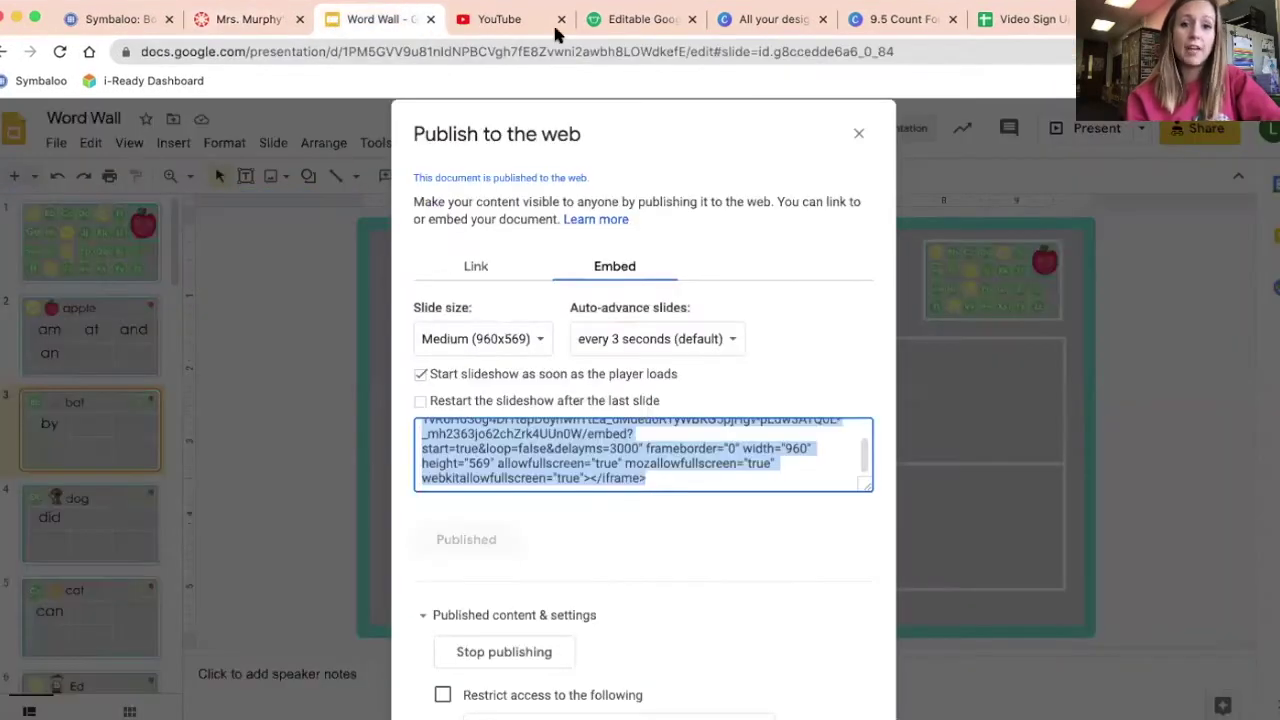
{"action": "left_click", "coordinate": [856, 136]}
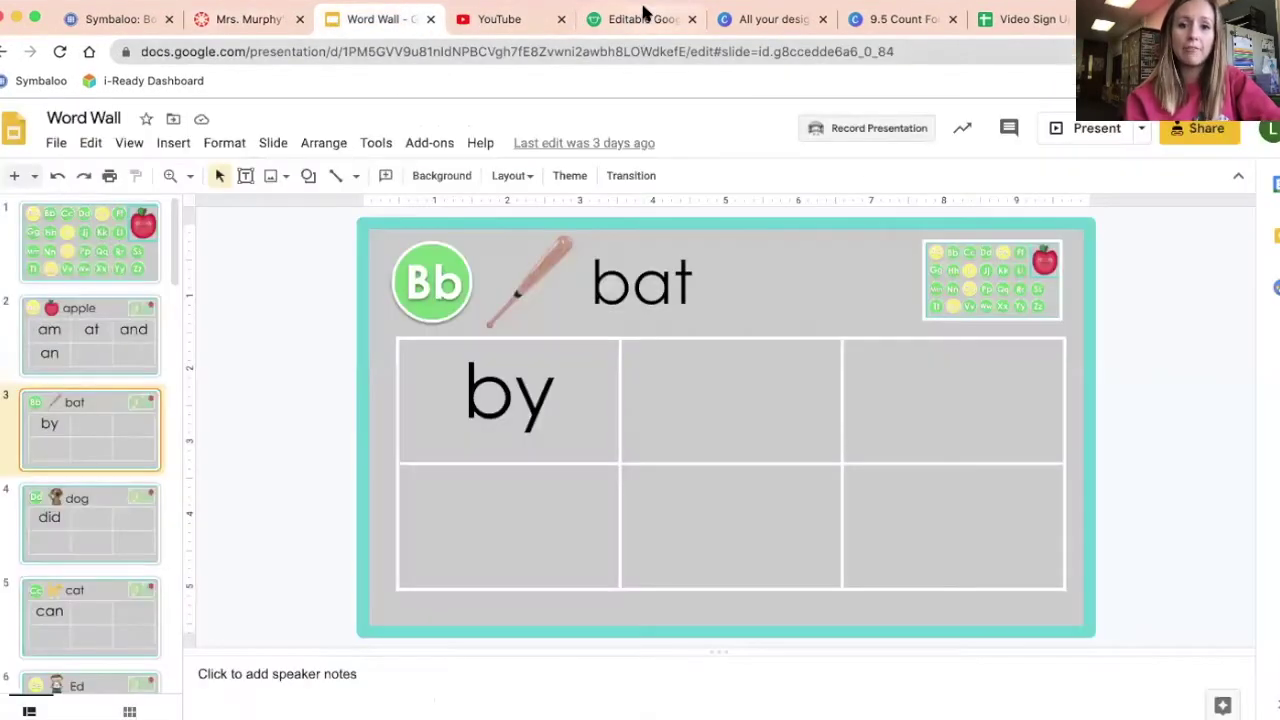
Show the Teachers Pay Teachers listing for the free Editable Google Slides Word Wall.
{"action": "left_click", "coordinate": [644, 18]}
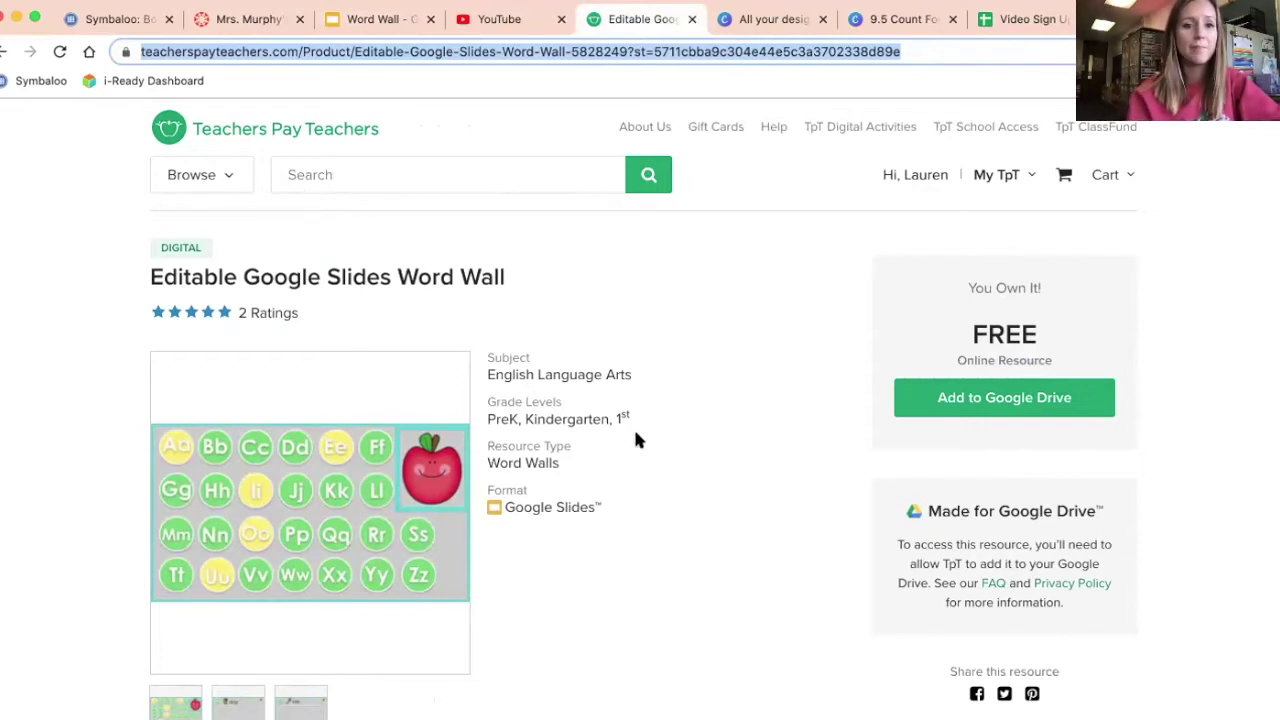
Browse the Word Wall letter slides: apple, bat, dog, cat and the empty Ed slide.
{"action": "left_click", "coordinate": [373, 22]}
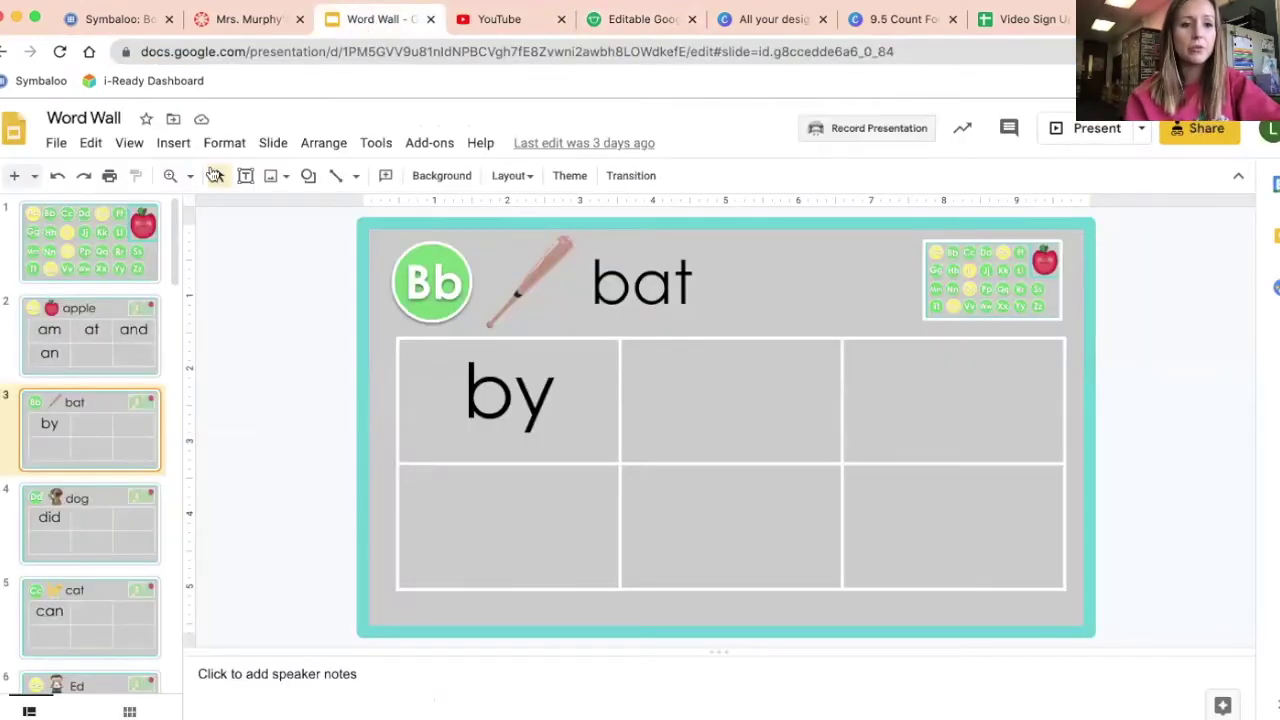
{"action": "left_click", "coordinate": [107, 215]}
{"action": "left_click", "coordinate": [98, 312]}
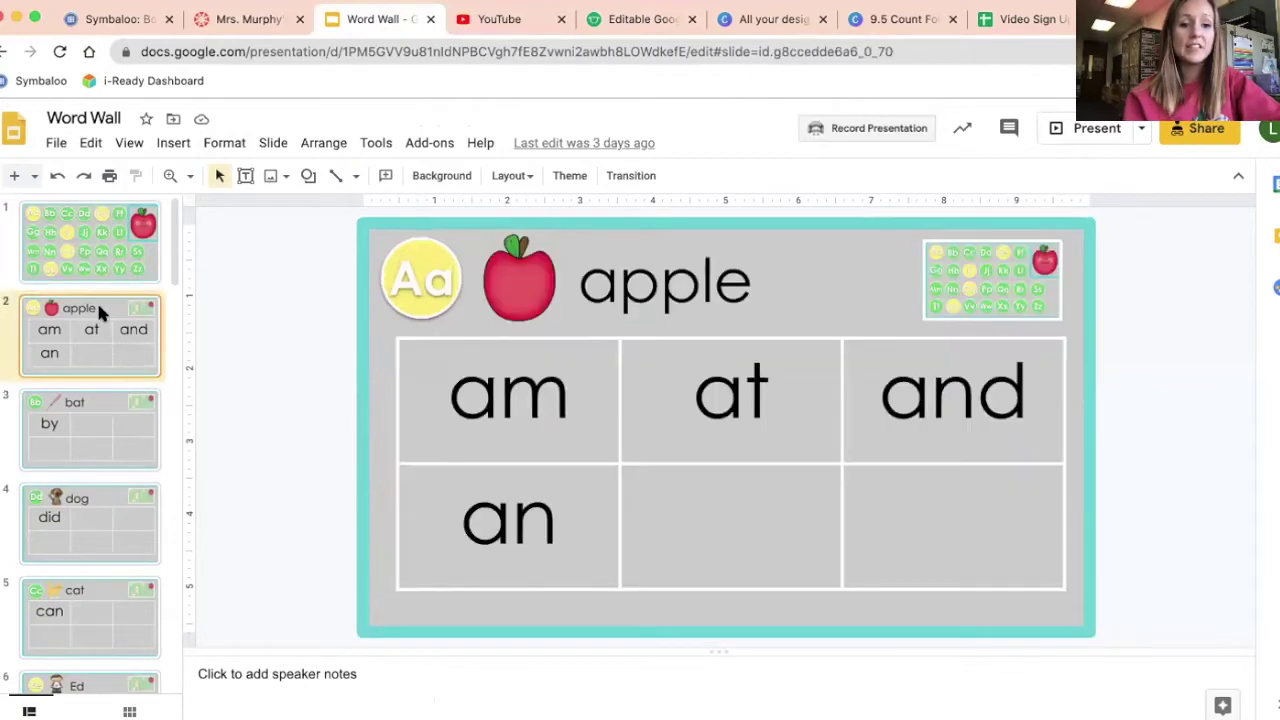
{"action": "left_click", "coordinate": [96, 441]}
{"action": "left_click", "coordinate": [107, 525]}
{"action": "scroll", "coordinate": [111, 588], "scroll_direction": "down", "scroll_amount": 1}
{"action": "scroll", "coordinate": [111, 598], "scroll_direction": "down", "scroll_amount": 1}
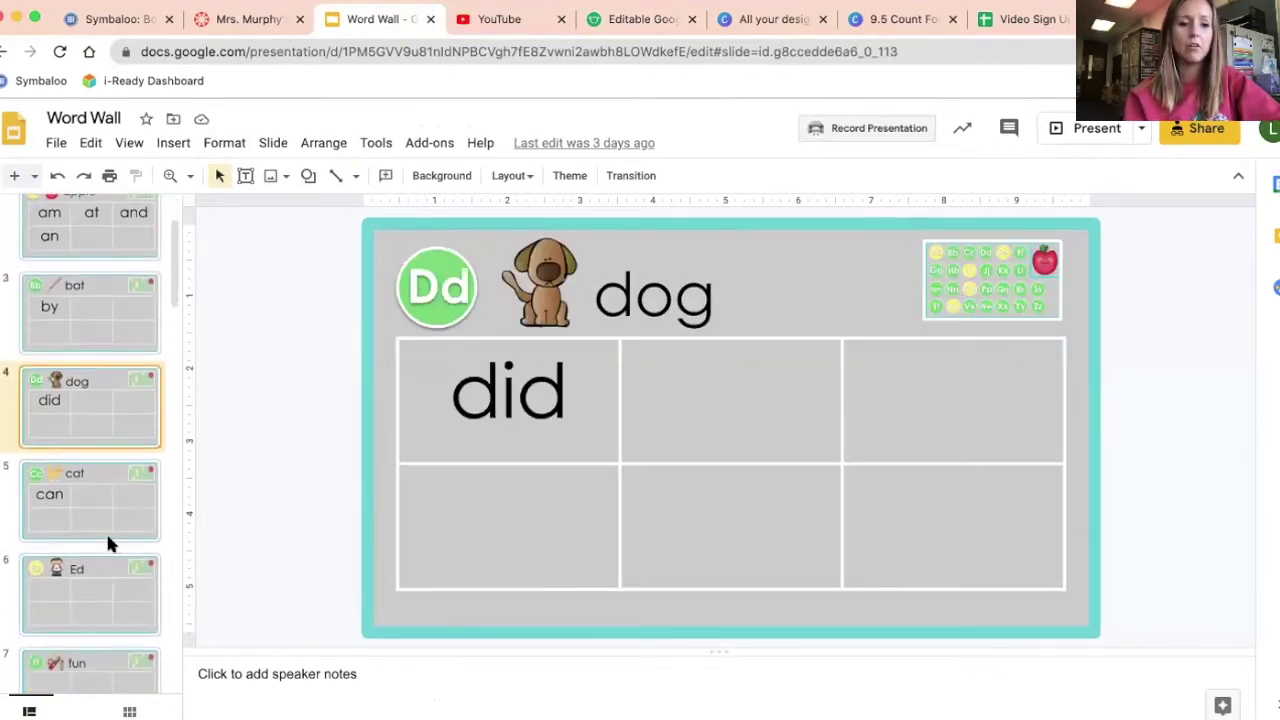
{"action": "left_click", "coordinate": [107, 538]}
{"action": "left_click", "coordinate": [105, 592]}
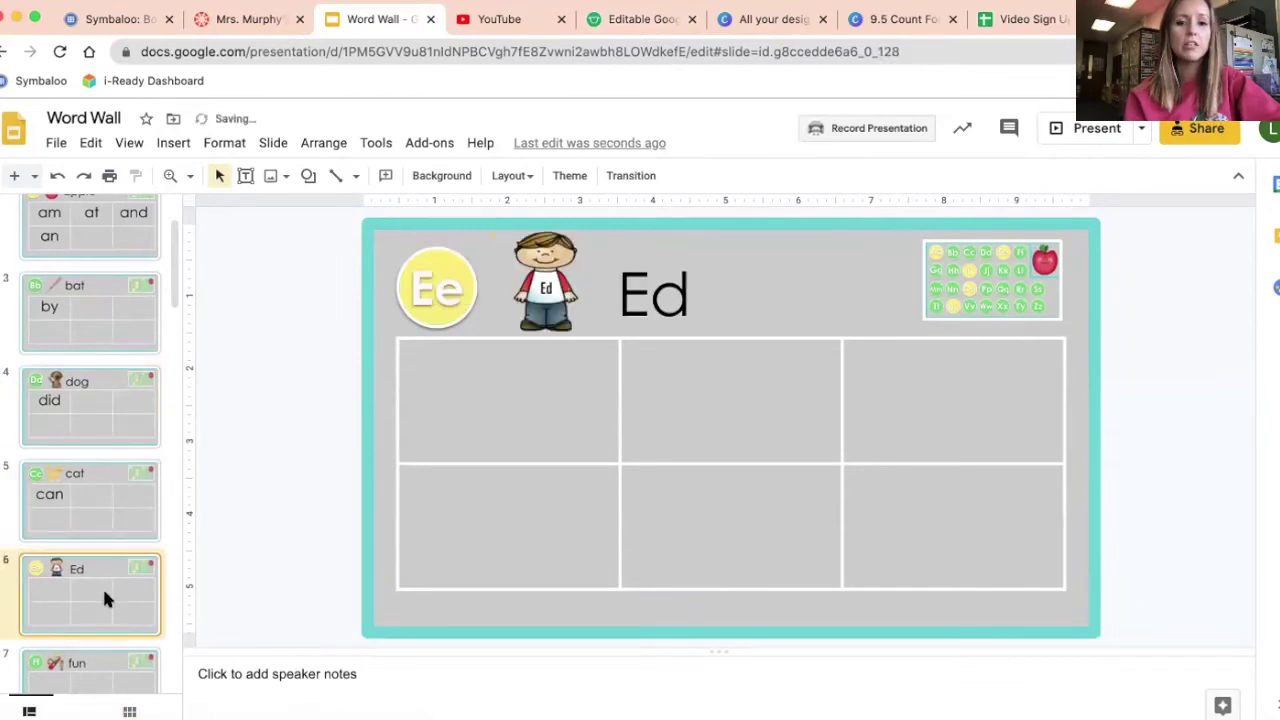
{"action": "scroll", "coordinate": [105, 592], "scroll_direction": "up", "scroll_amount": 2}
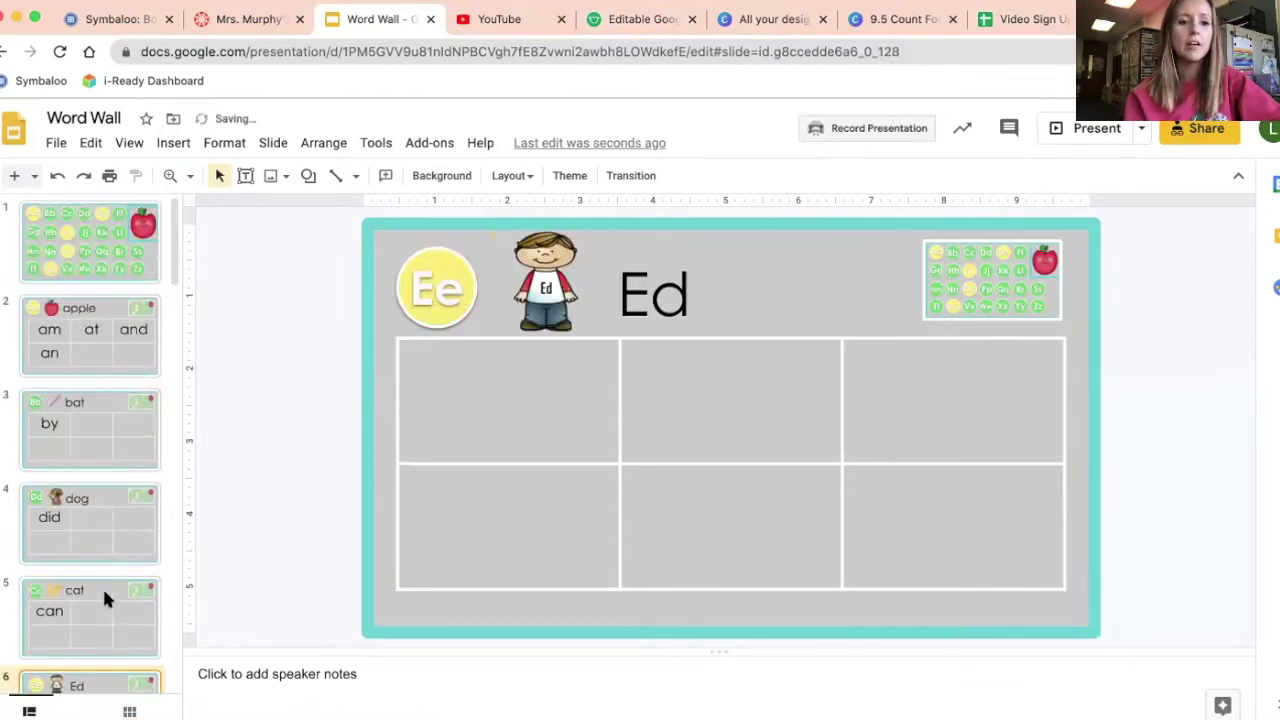
Copy the Word Wall's Publish to the web embed code and return to the Canvas page.
{"action": "left_click", "coordinate": [57, 146]}
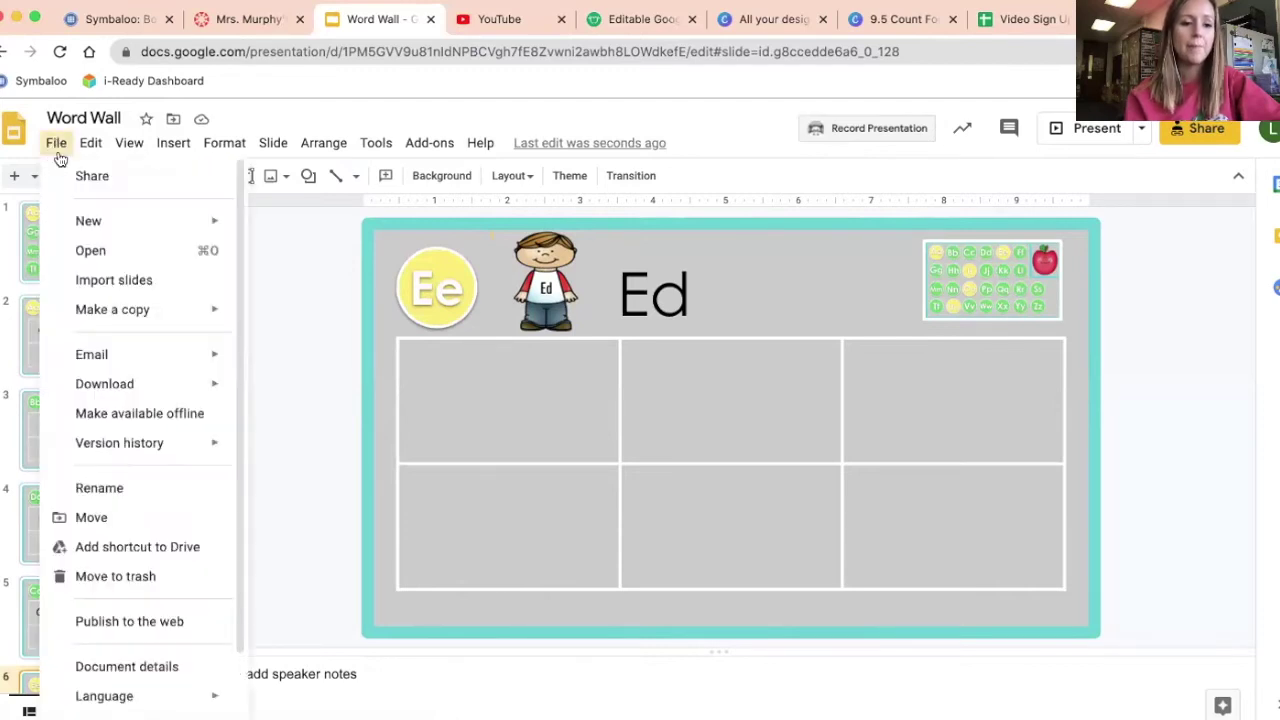
{"action": "left_click", "coordinate": [144, 622]}
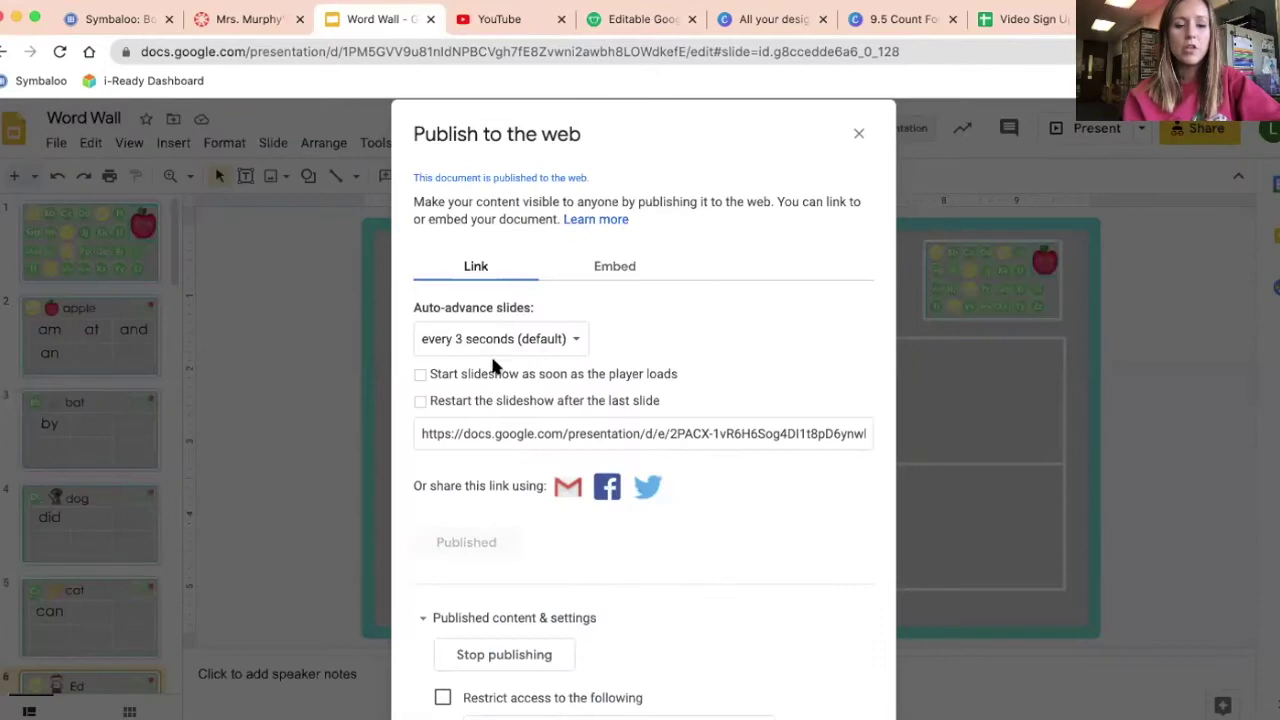
{"action": "left_click", "coordinate": [575, 276]}
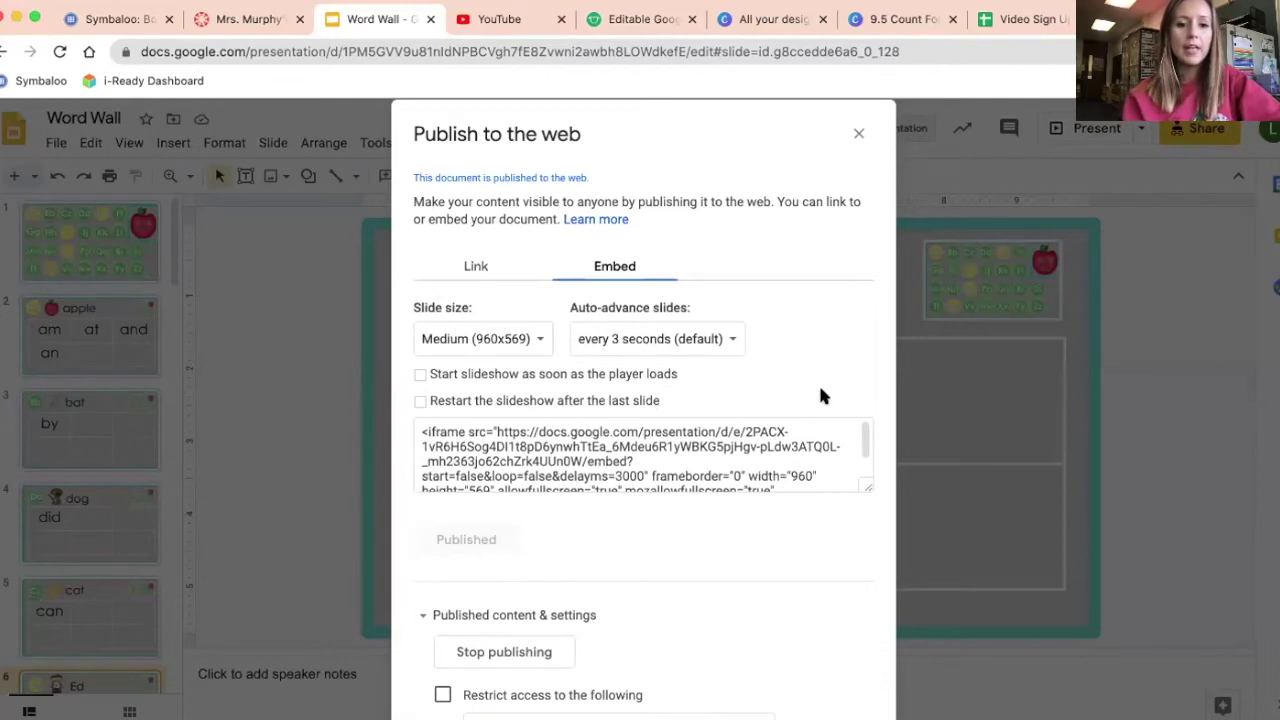
{"action": "left_click", "coordinate": [638, 457]}
{"action": "left_click", "coordinate": [611, 456]}
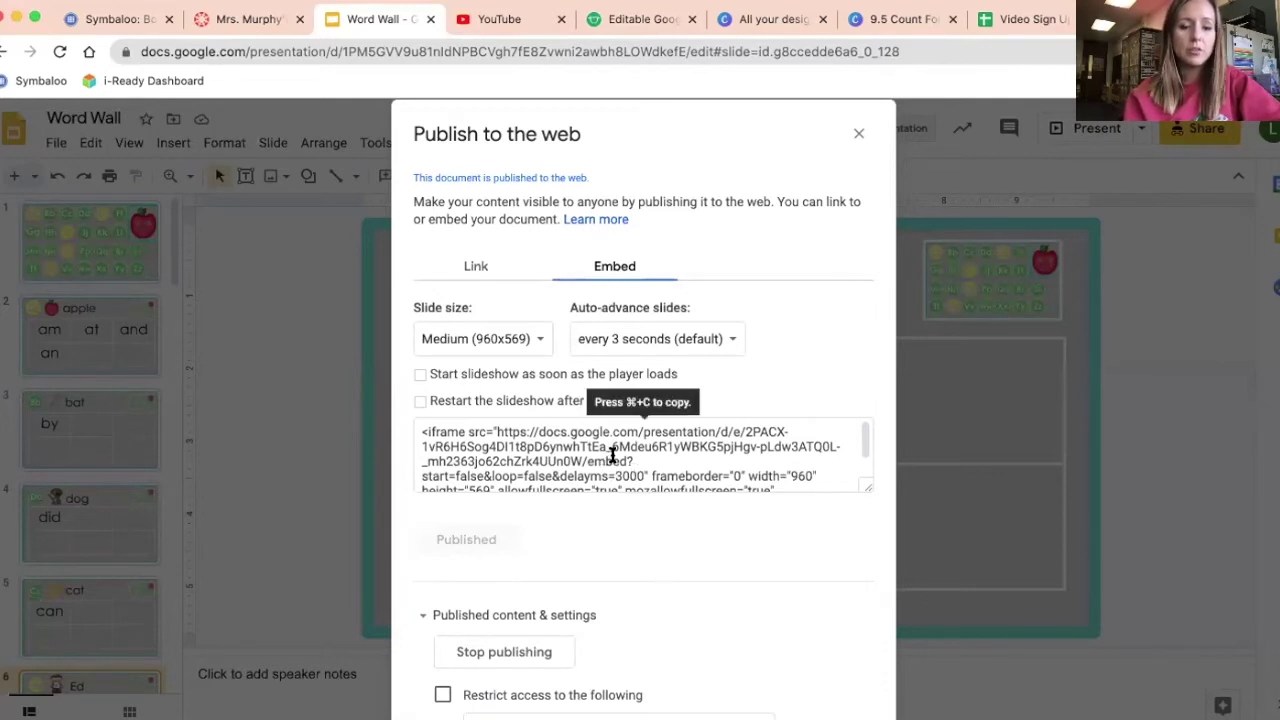
{"action": "left_click", "coordinate": [612, 462]}
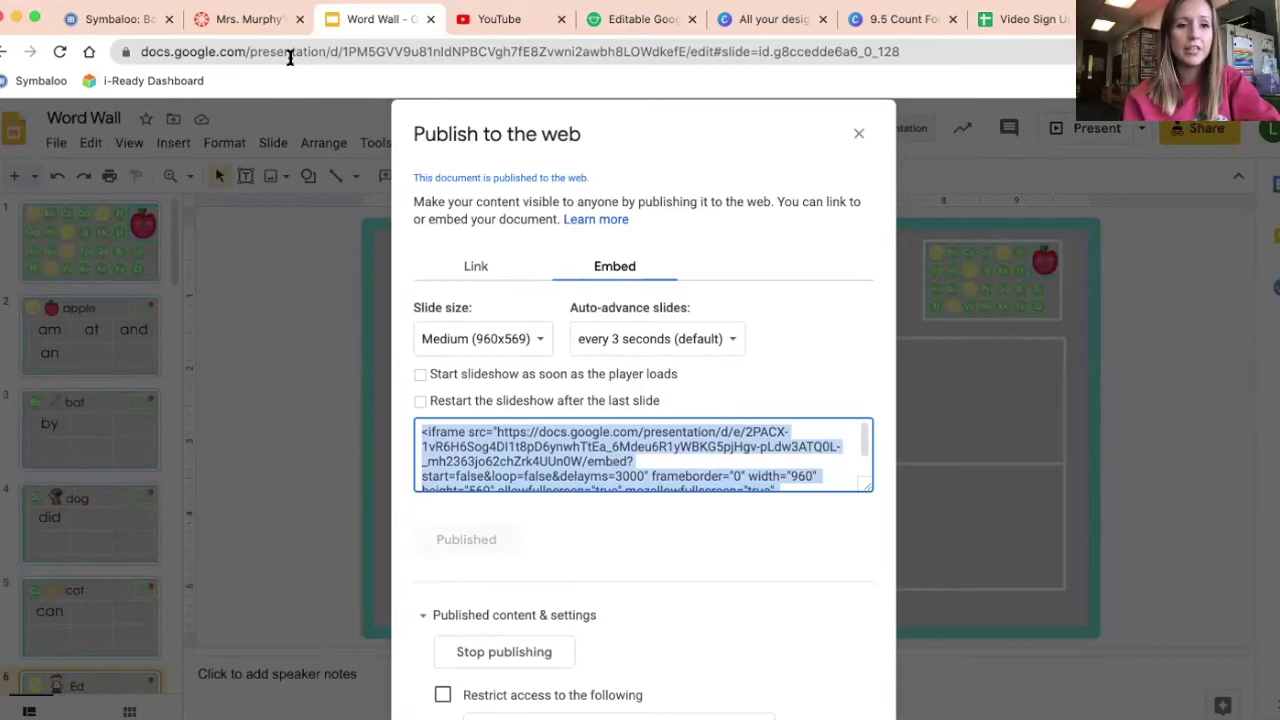
{"action": "left_click", "coordinate": [272, 22]}
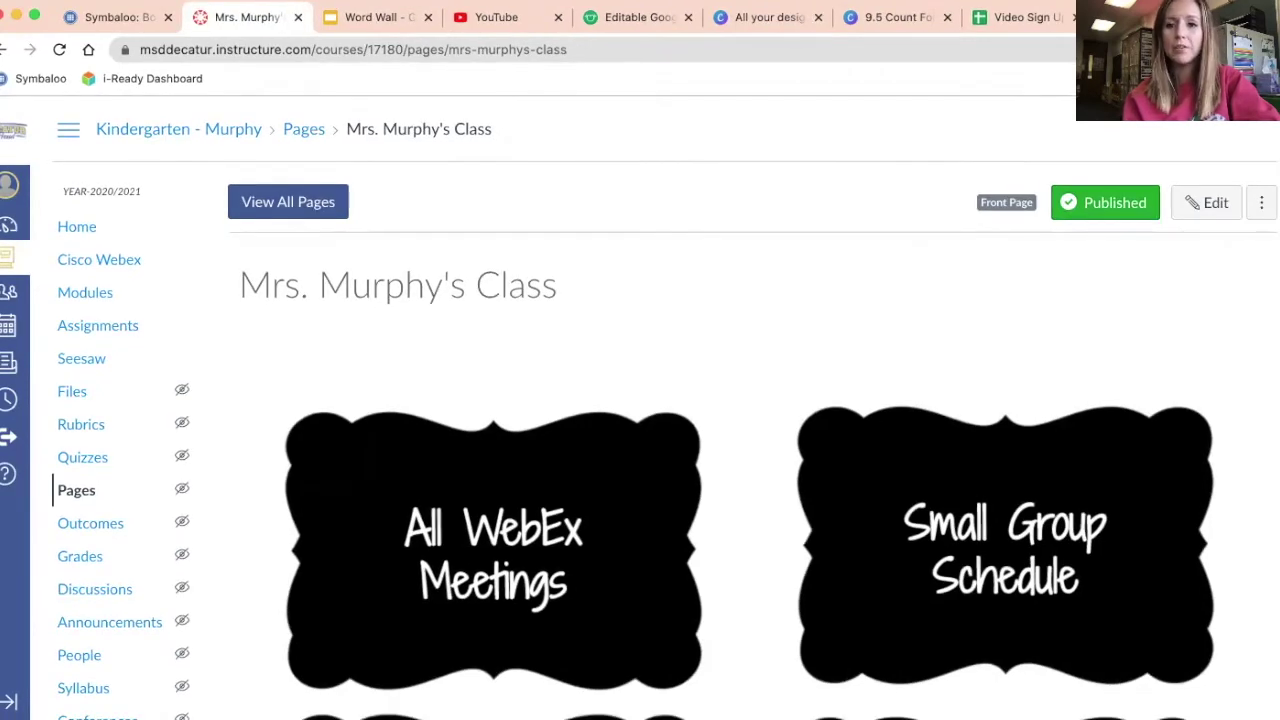
Edit the Canvas front page with the cursor on the empty line below the calendar.
{"action": "left_click", "coordinate": [1207, 203]}
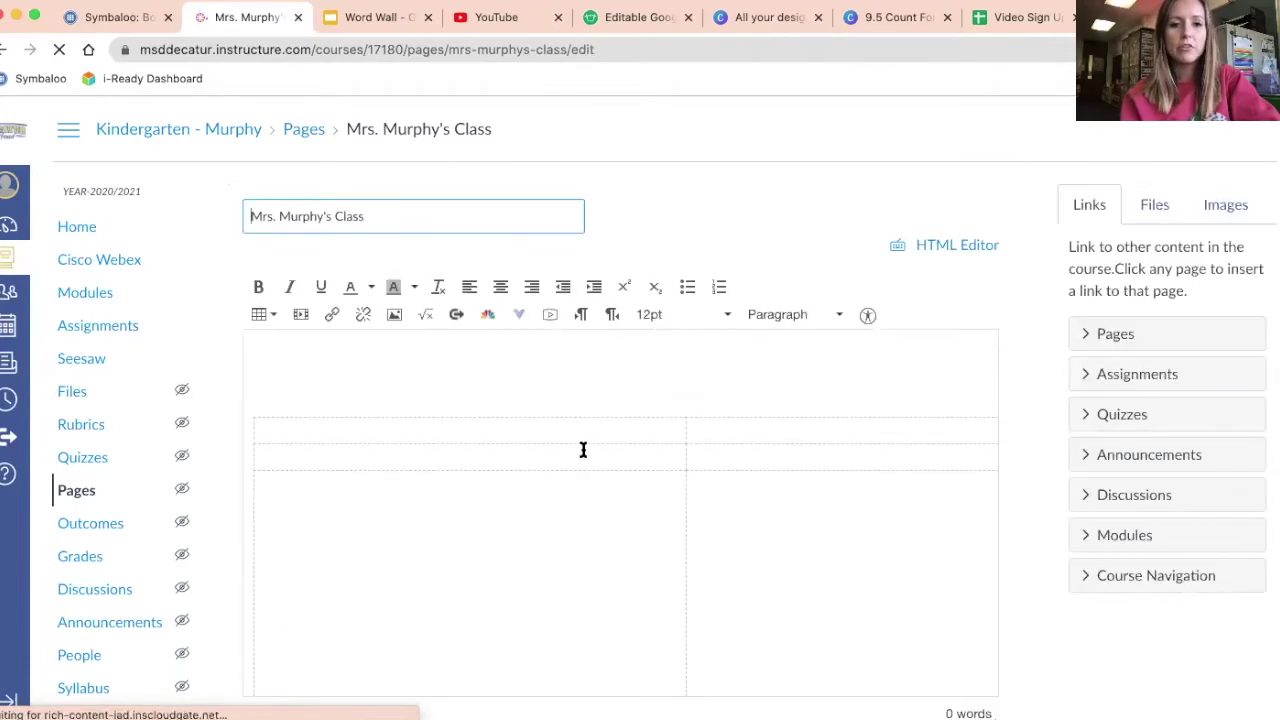
{"action": "scroll", "coordinate": [583, 450], "scroll_direction": "down", "scroll_amount": 2}
{"action": "scroll", "coordinate": [583, 450], "scroll_direction": "down", "scroll_amount": 5}
{"action": "left_click", "coordinate": [600, 535]}
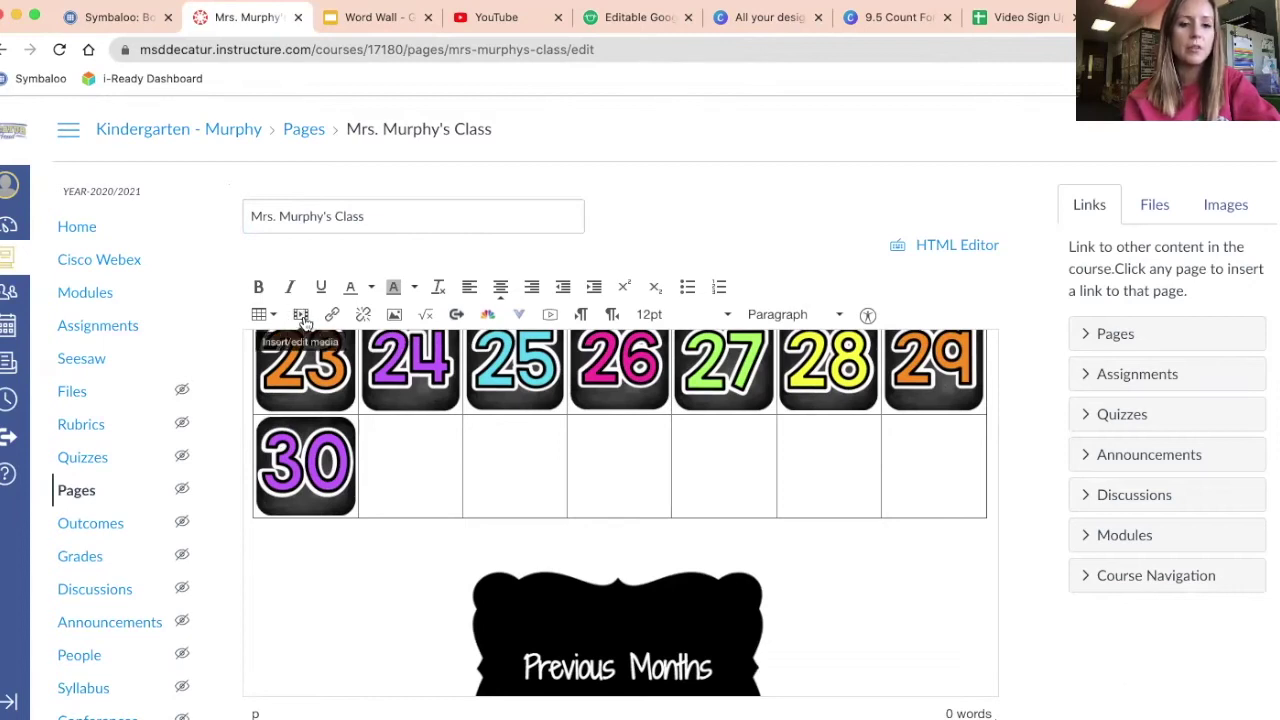
Insert the slideshow by pasting its iframe code into the Insert/edit media Embed tab.
{"action": "left_click", "coordinate": [302, 316]}
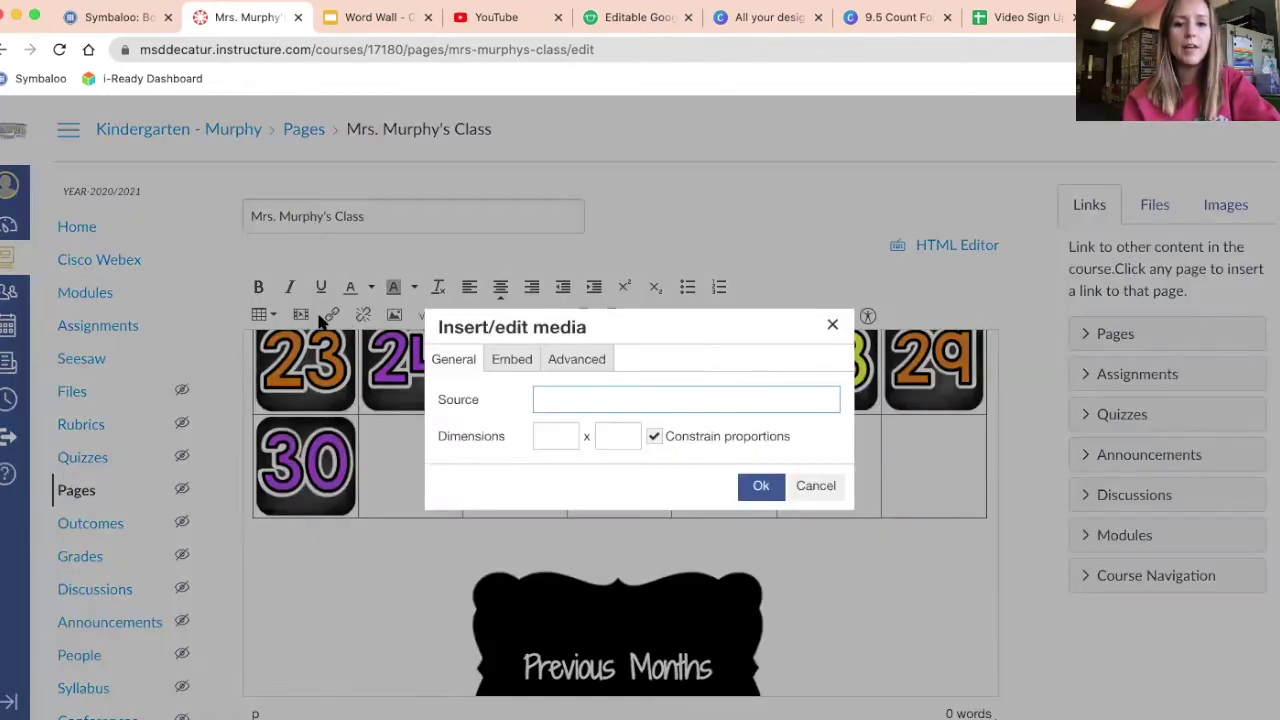
{"action": "left_click", "coordinate": [513, 360]}
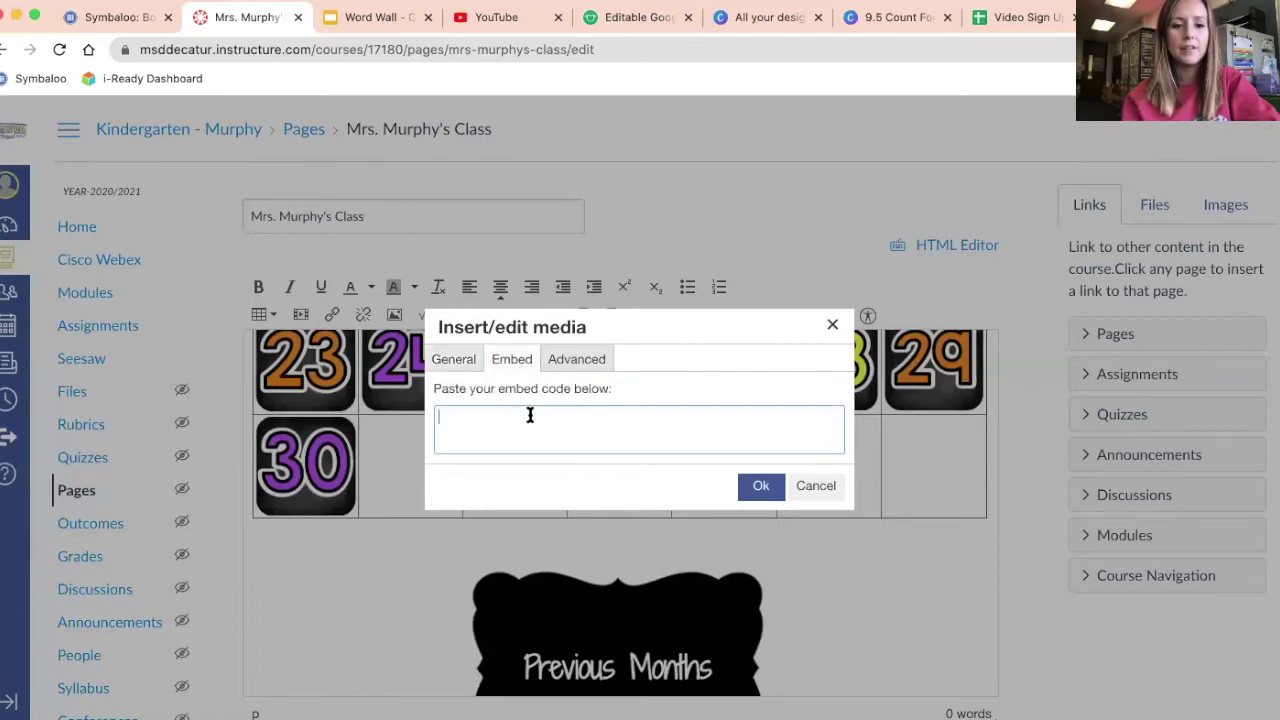
{"action": "key", "text": "ctrl+v"}
{"action": "left_click", "coordinate": [760, 487]}
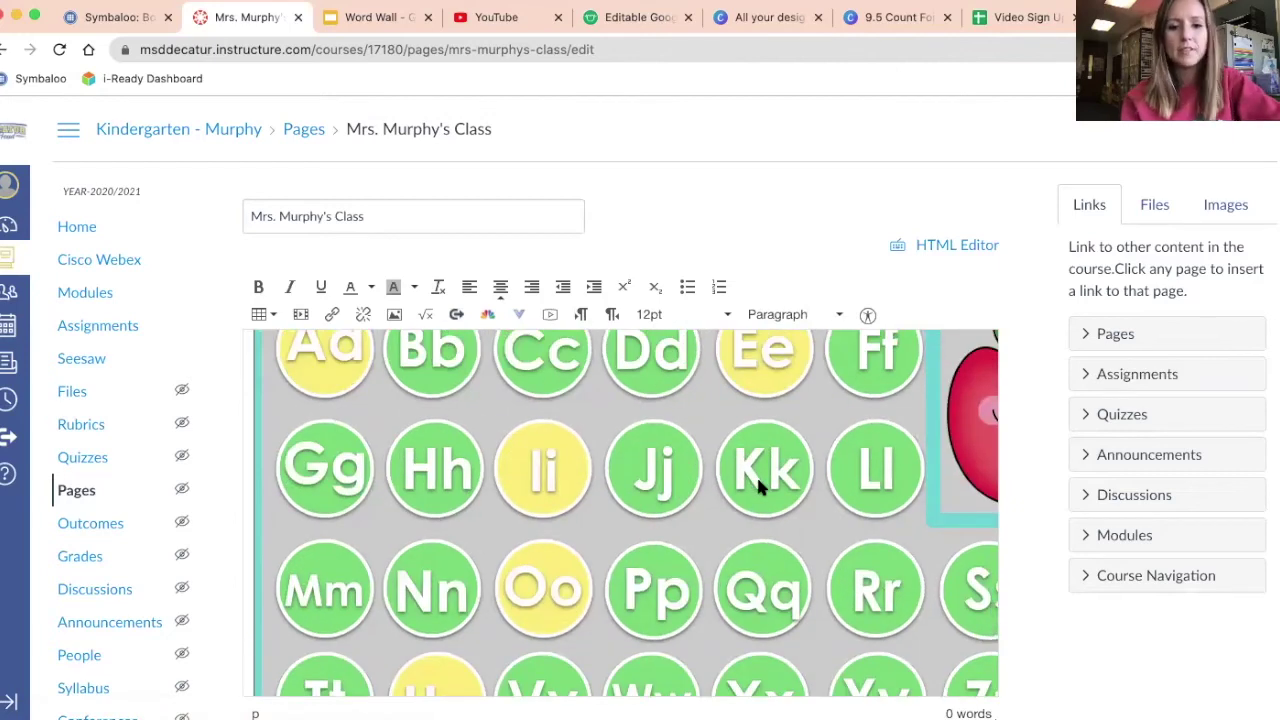
Test the embedded slideshow's Aa letter link, then return to the alphabet grid slide.
{"action": "left_click", "coordinate": [334, 365]}
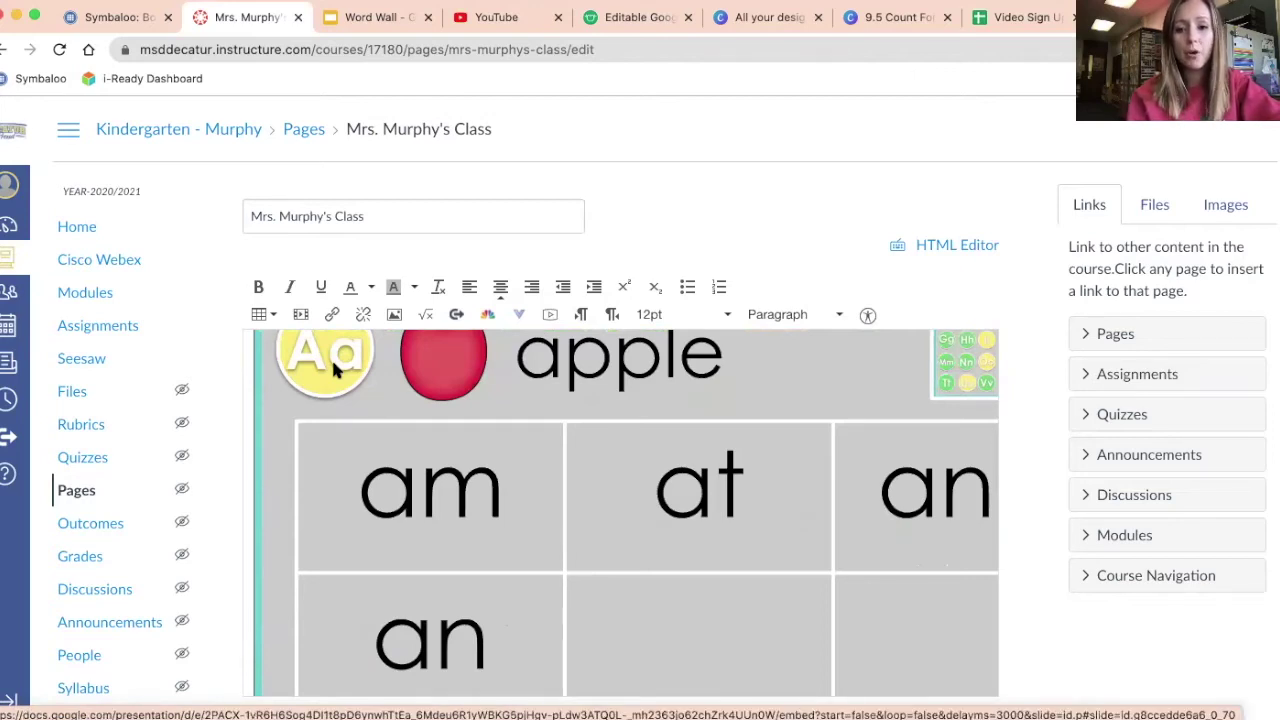
{"action": "left_click", "coordinate": [983, 368]}
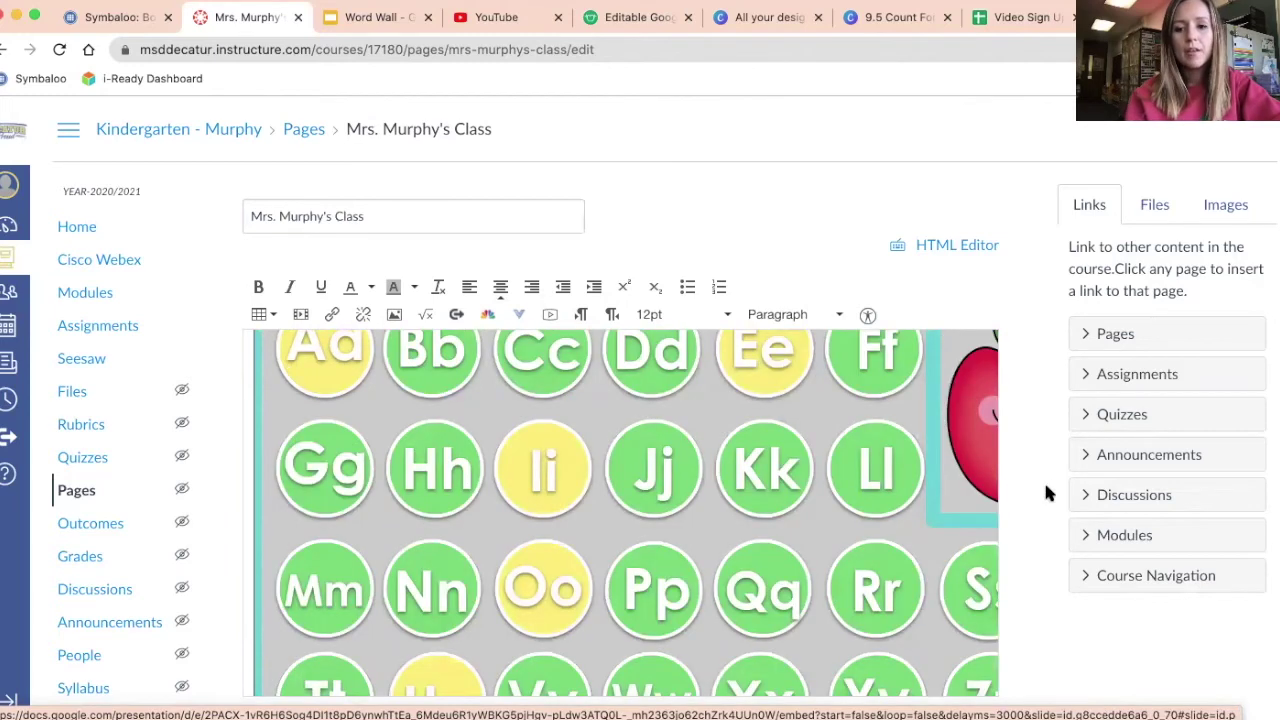
{"action": "scroll", "coordinate": [1047, 493], "scroll_direction": "down", "scroll_amount": 2}
{"action": "scroll", "coordinate": [1020, 560], "scroll_direction": "down", "scroll_amount": 3}
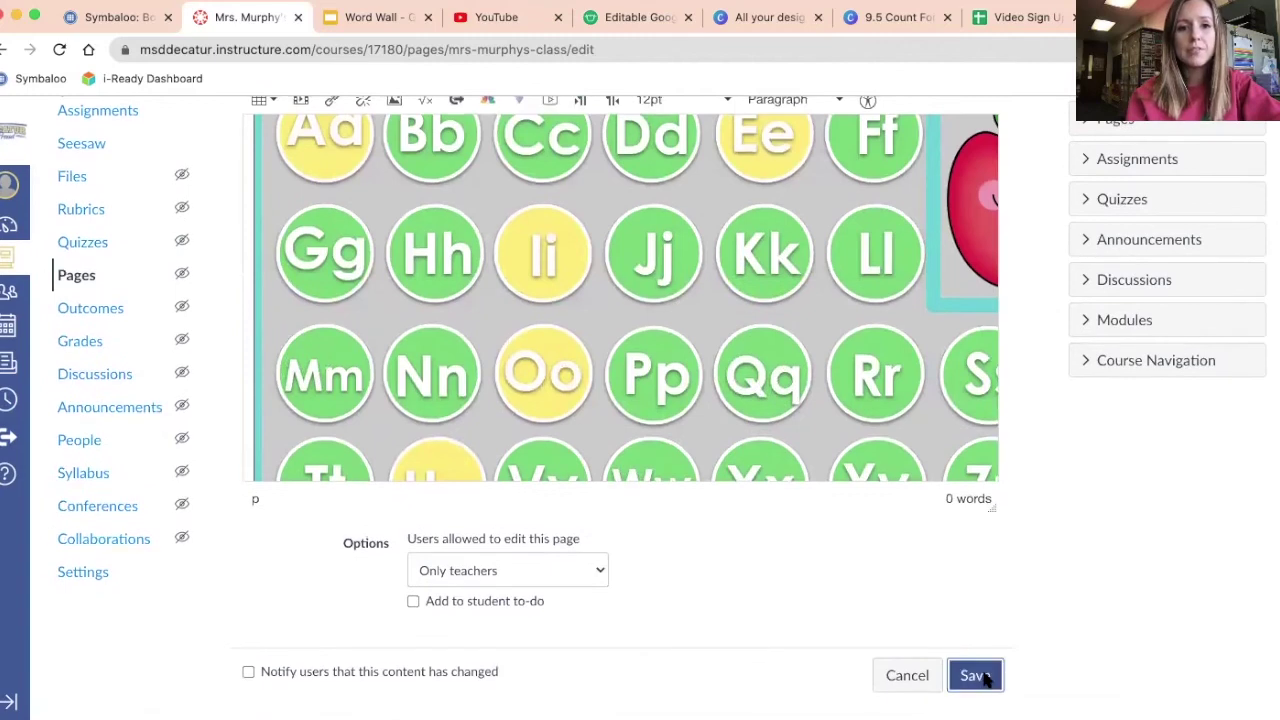
Save the class page and scroll down to the embedded alphabet Word Wall below the calendar.
{"action": "left_click", "coordinate": [975, 676]}
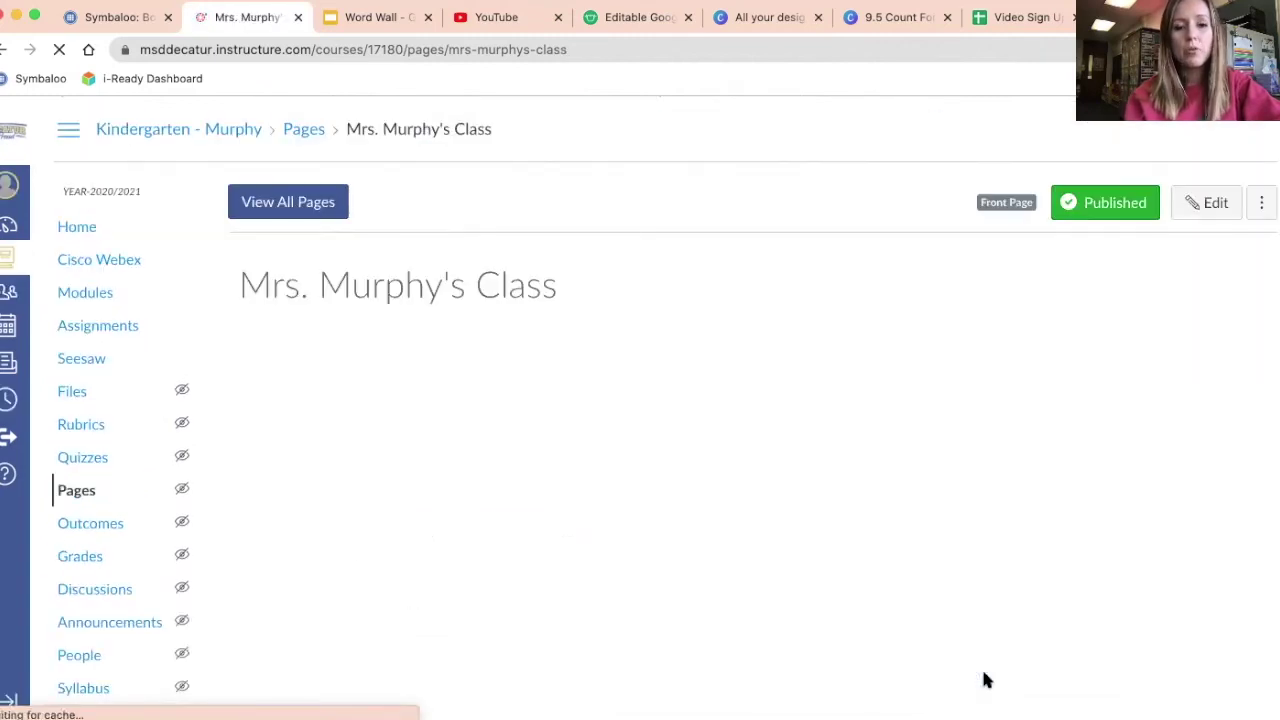
{"action": "scroll", "coordinate": [853, 566], "scroll_direction": "down", "scroll_amount": 3}
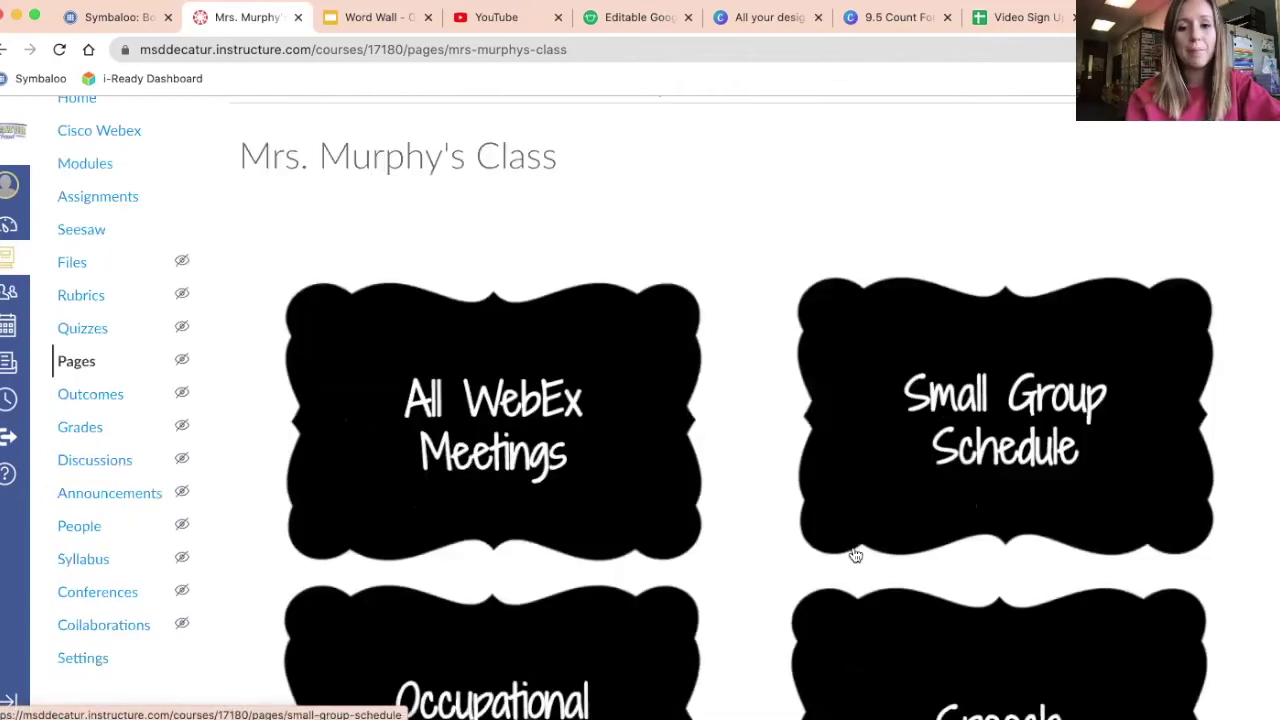
{"action": "scroll", "coordinate": [851, 545], "scroll_direction": "down", "scroll_amount": 10}
{"action": "scroll", "coordinate": [851, 540], "scroll_direction": "down", "scroll_amount": 6}
{"action": "scroll", "coordinate": [853, 552], "scroll_direction": "down", "scroll_amount": 2}
{"action": "scroll", "coordinate": [853, 552], "scroll_direction": "down", "scroll_amount": 8}
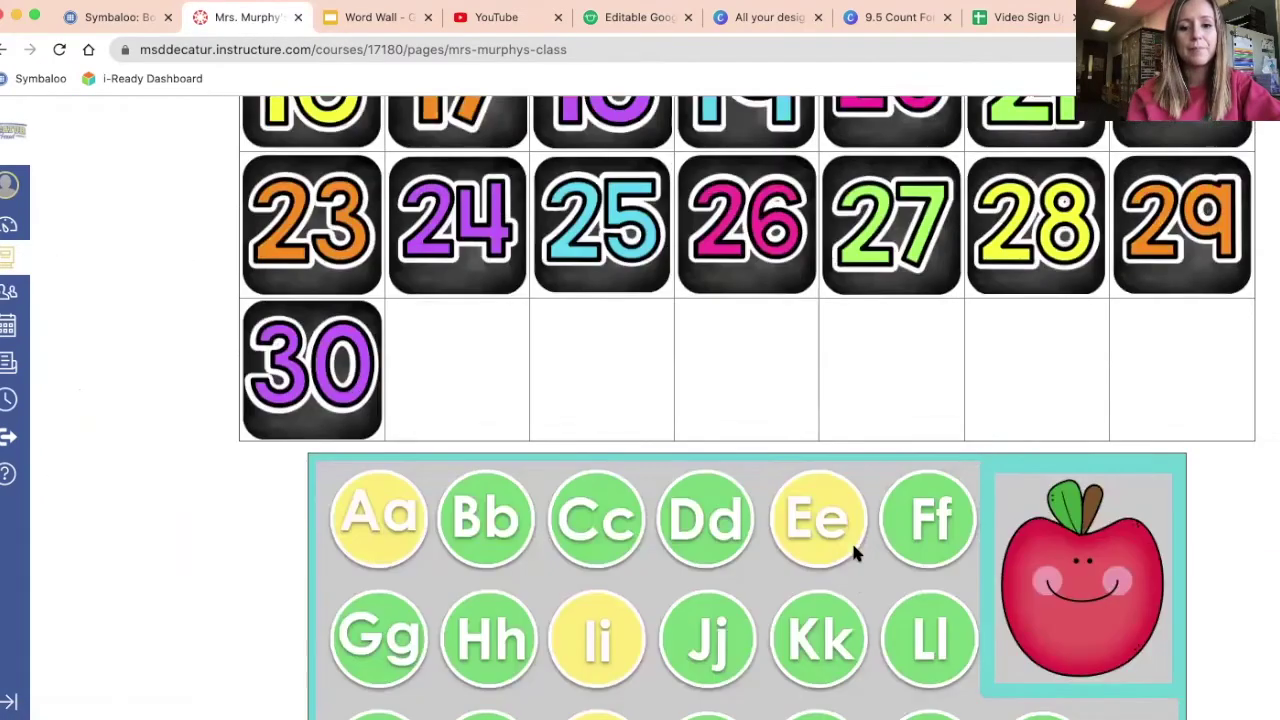
{"action": "scroll", "coordinate": [853, 552], "scroll_direction": "down", "scroll_amount": 2}
{"action": "scroll", "coordinate": [853, 552], "scroll_direction": "down", "scroll_amount": 1}
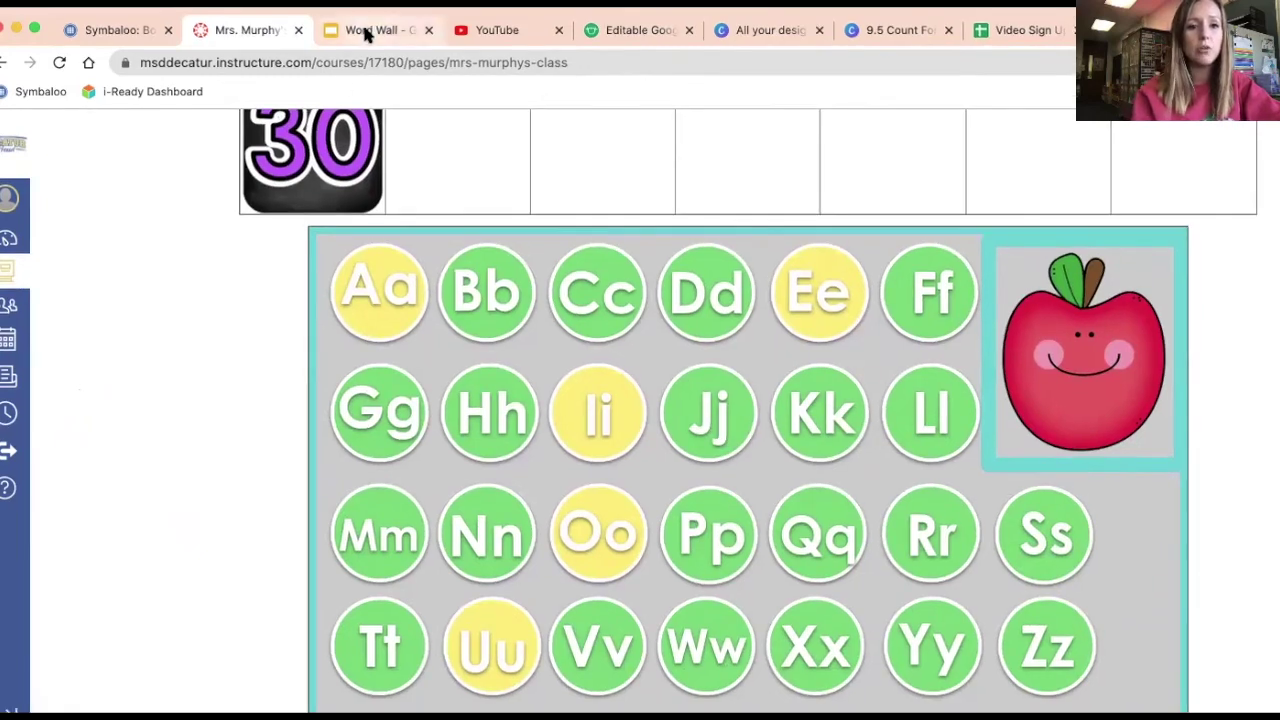
Type 'his' into the third box of the Hh 'hat' slide (slide 9).
{"action": "left_click", "coordinate": [370, 30]}
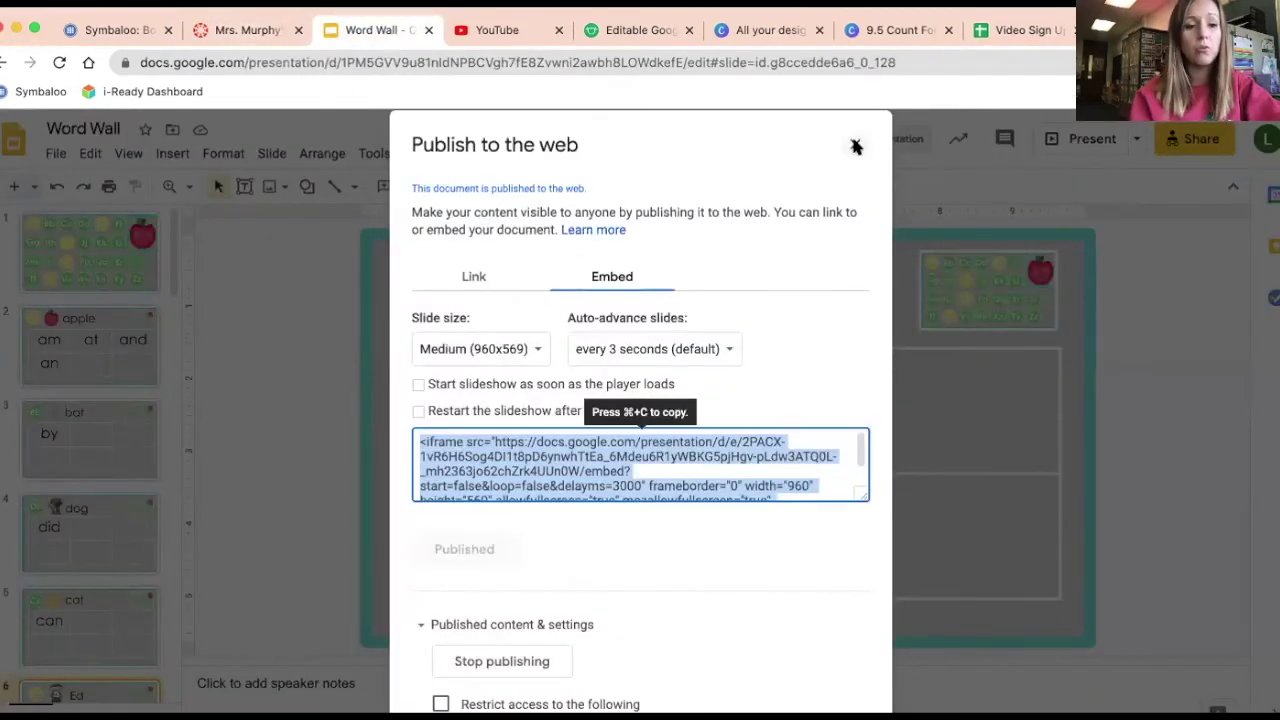
{"action": "scroll", "coordinate": [855, 146], "scroll_direction": "down", "scroll_amount": 1}
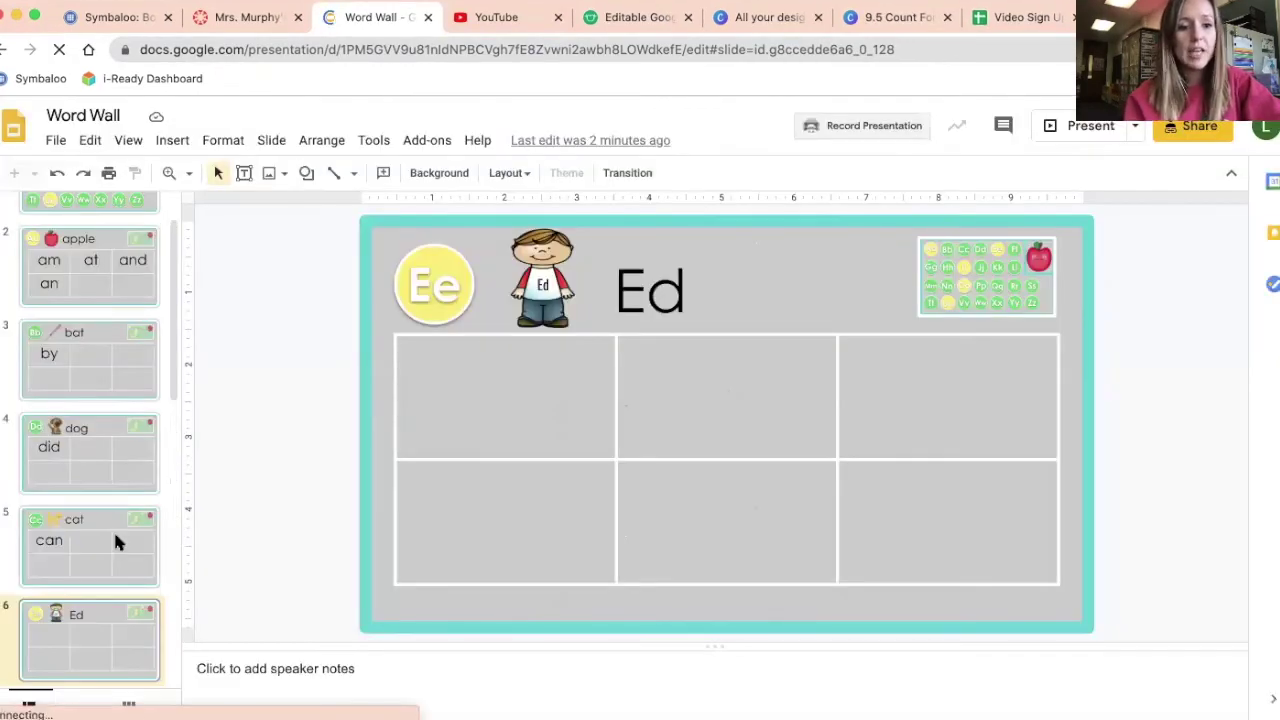
{"action": "scroll", "coordinate": [100, 550], "scroll_direction": "down", "scroll_amount": 3}
{"action": "scroll", "coordinate": [84, 555], "scroll_direction": "down", "scroll_amount": 2}
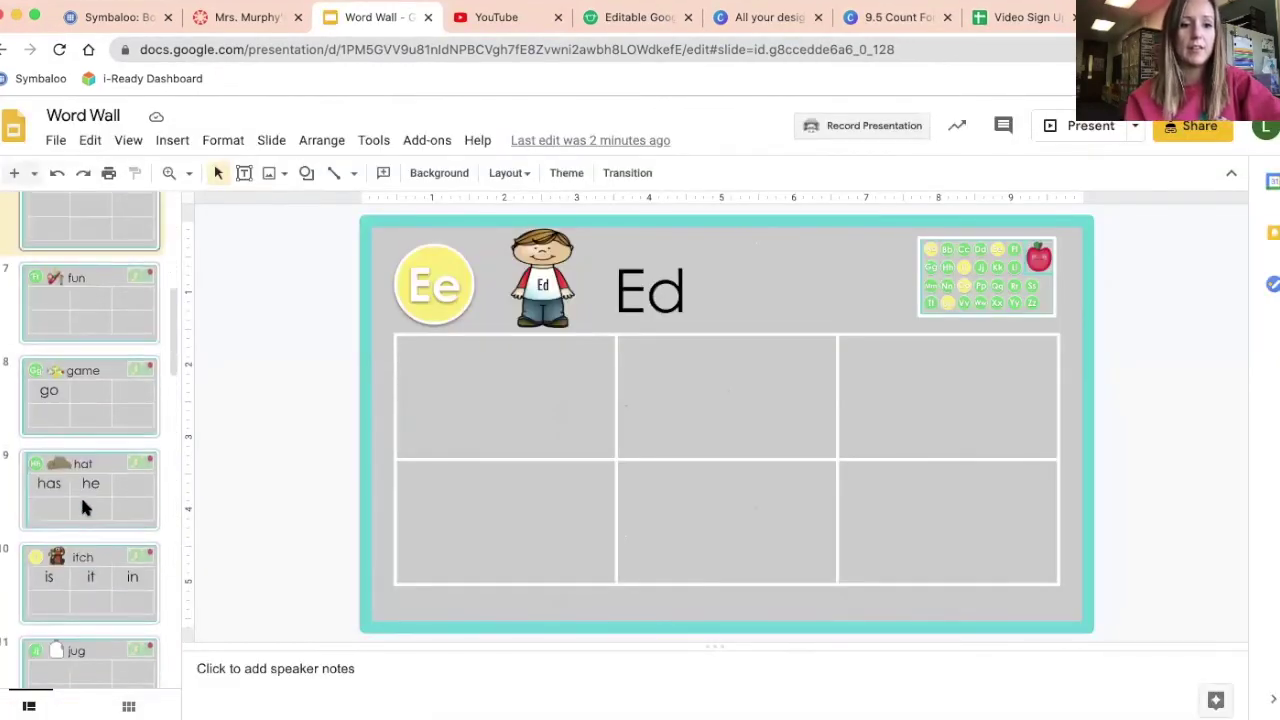
{"action": "left_click", "coordinate": [83, 507]}
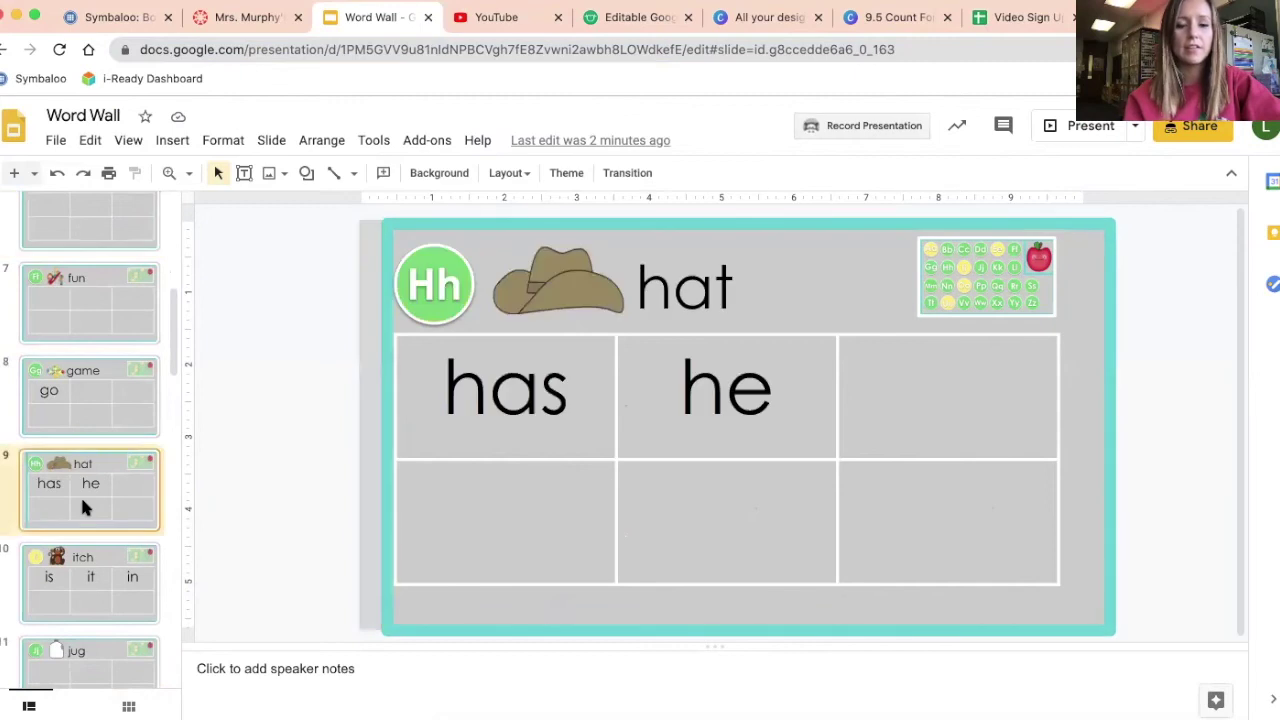
{"action": "left_click", "coordinate": [975, 400]}
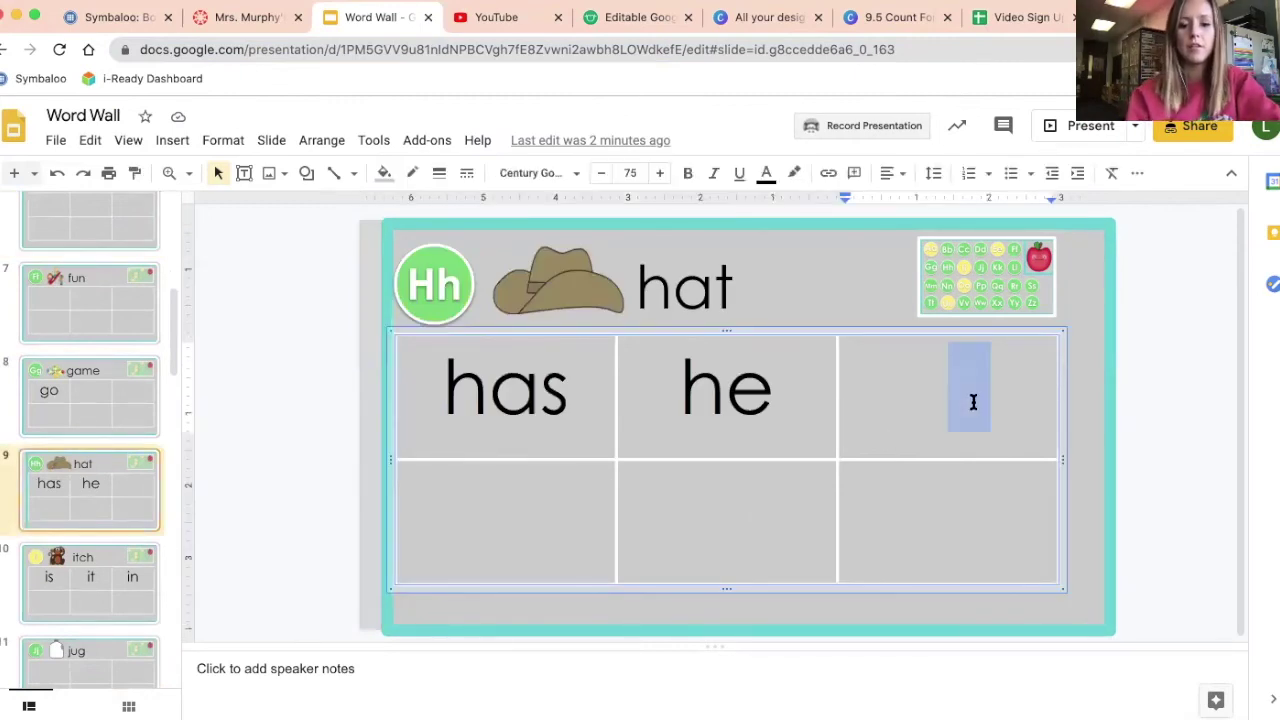
{"action": "left_click", "coordinate": [973, 401]}
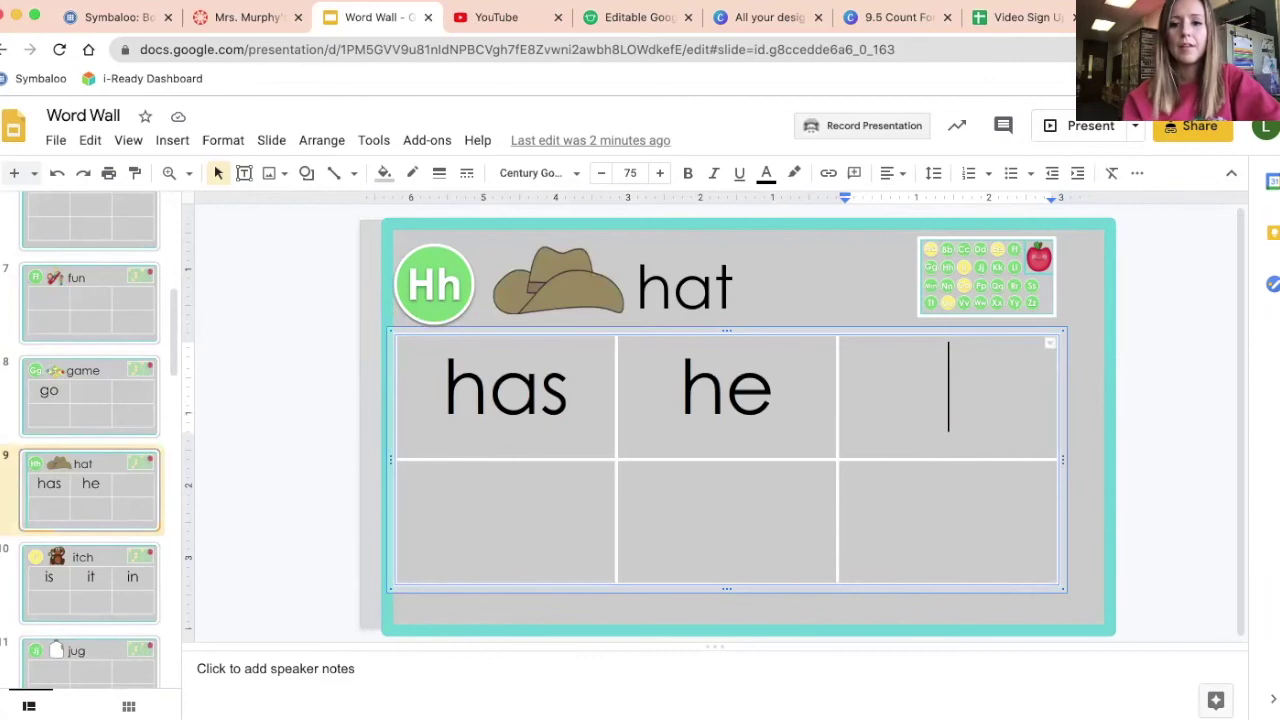
{"action": "type", "text": "his"}
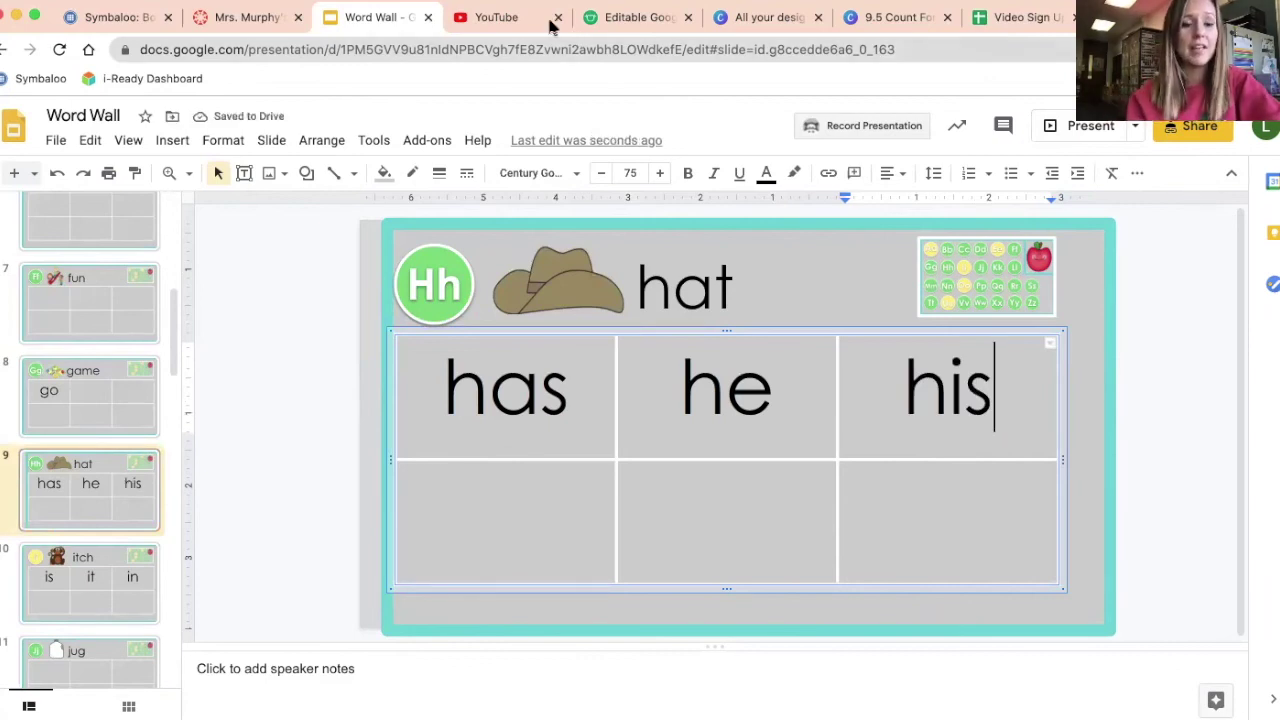
Open the Hh slide in Canvas's embedded word wall to confirm 'his' appears.
{"action": "left_click", "coordinate": [238, 20]}
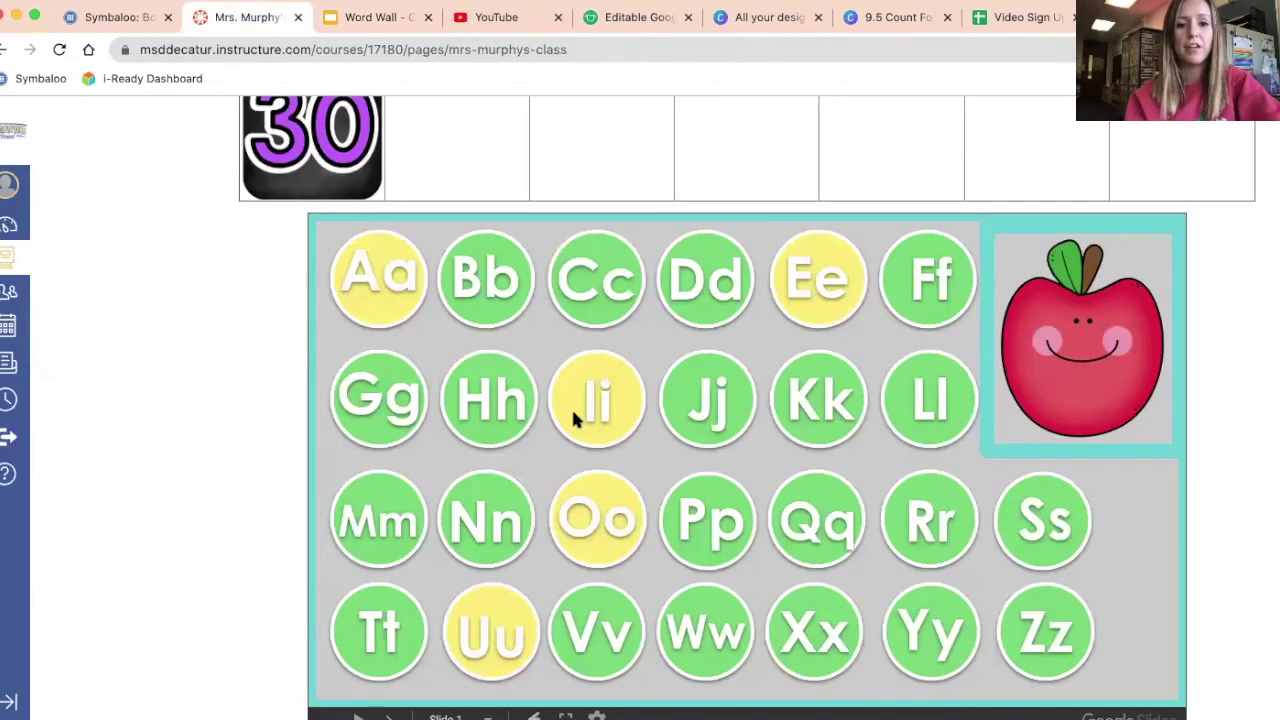
{"action": "left_click", "coordinate": [514, 402]}
{"action": "scroll", "coordinate": [497, 240], "scroll_direction": "down", "scroll_amount": 3}
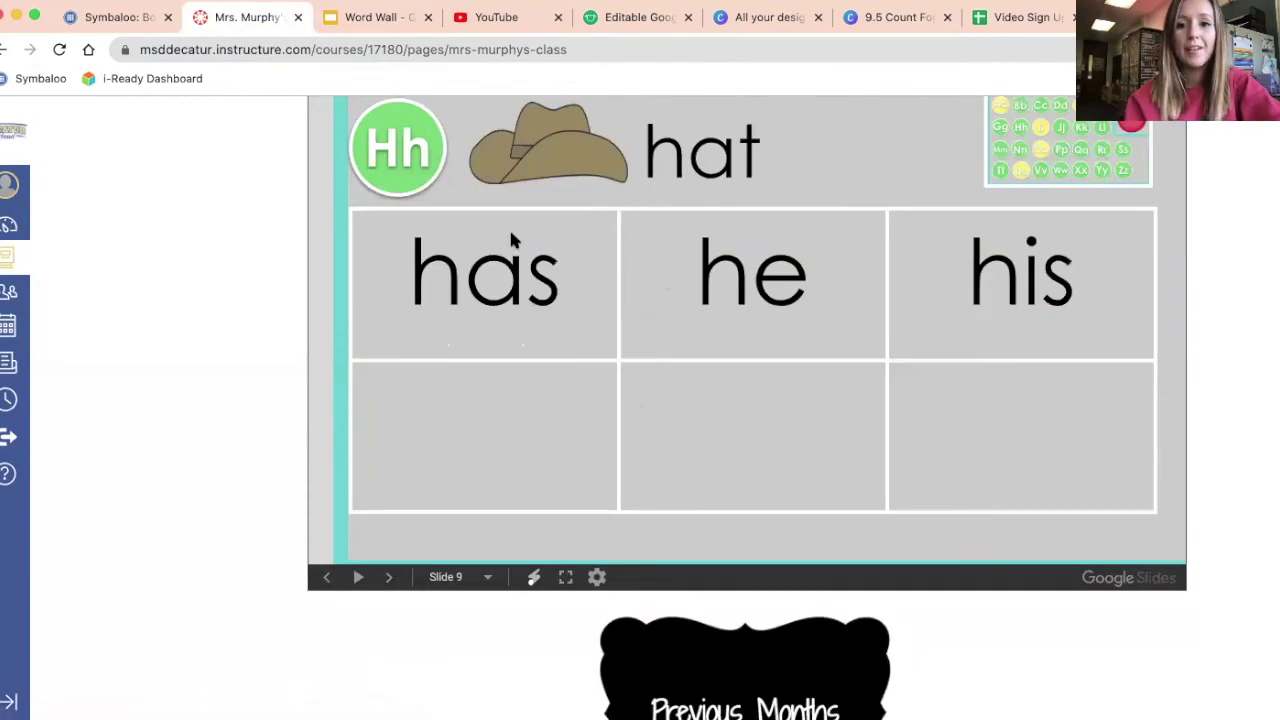